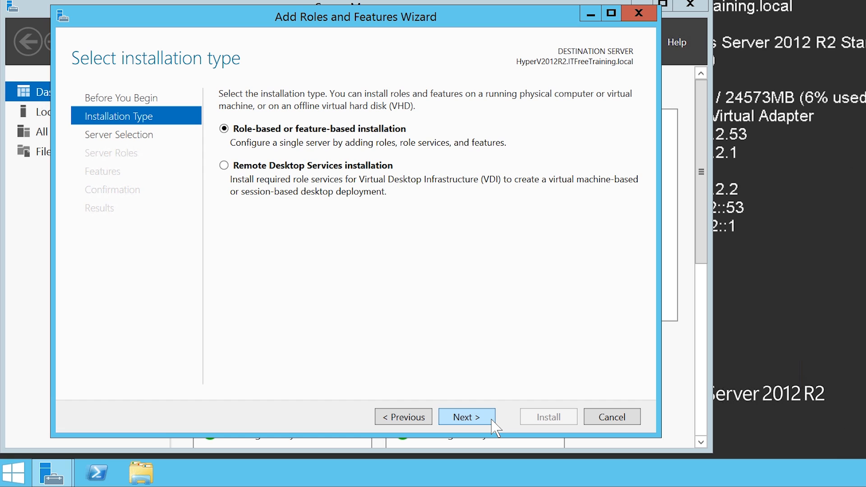
Step: Try to add the Hyper-V role with its management tools to the pool server, using a role-based or feature-based installation
{"action": "left_click", "coordinate": [493, 424]}
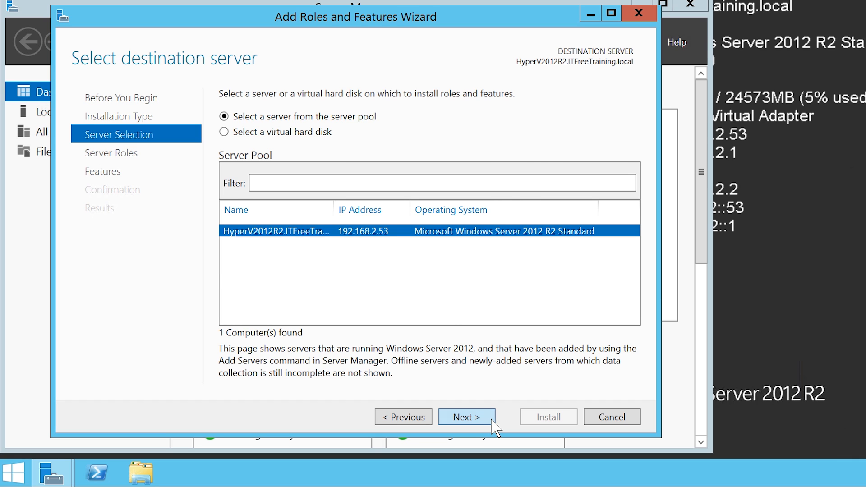
{"action": "left_click", "coordinate": [492, 420]}
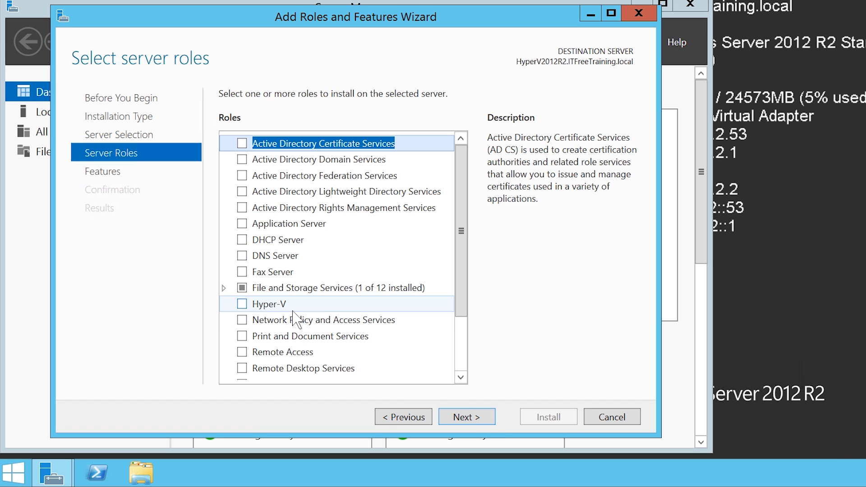
{"action": "left_click", "coordinate": [247, 309]}
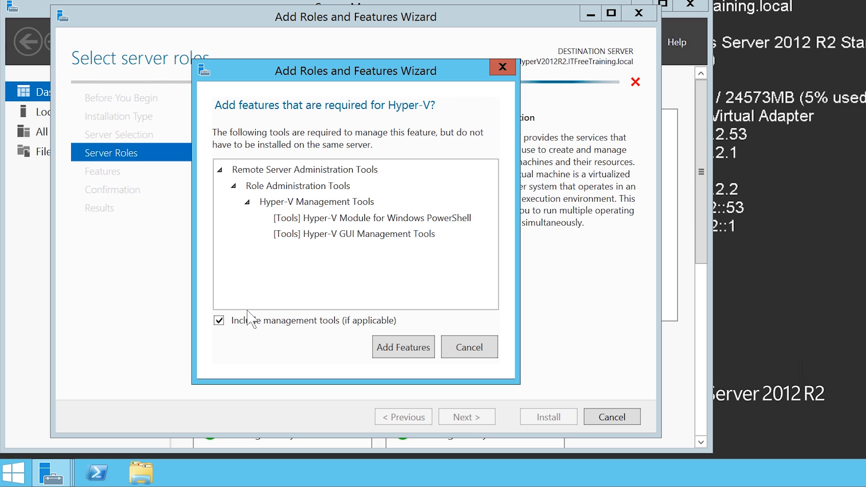
{"action": "left_click", "coordinate": [432, 357]}
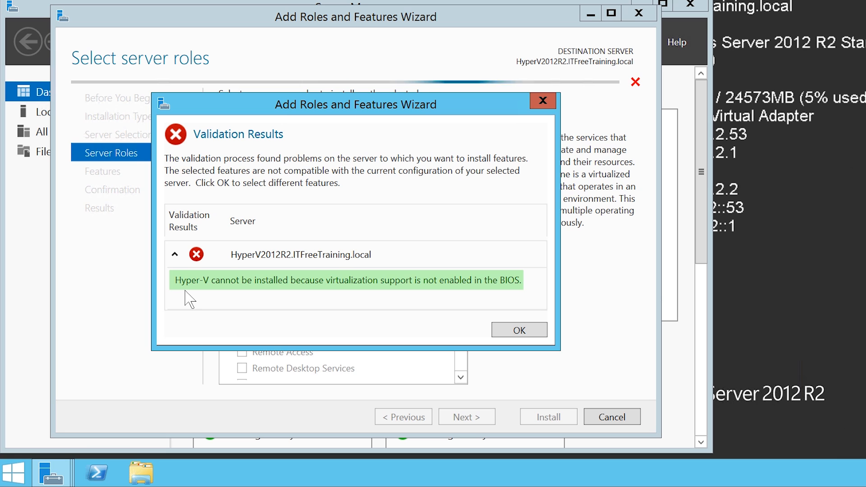
Step: Restart the server from the desktop to reach its BIOS setup
{"action": "right_click", "coordinate": [13, 473]}
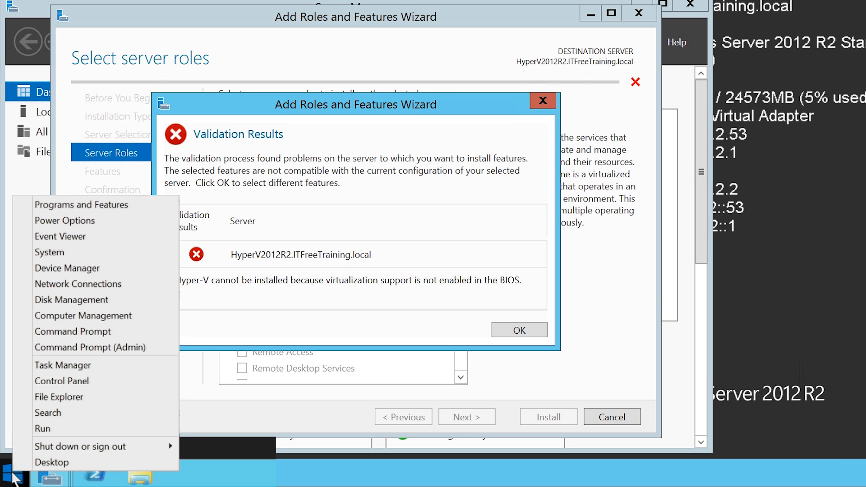
{"action": "mouse_move", "coordinate": [63, 446]}
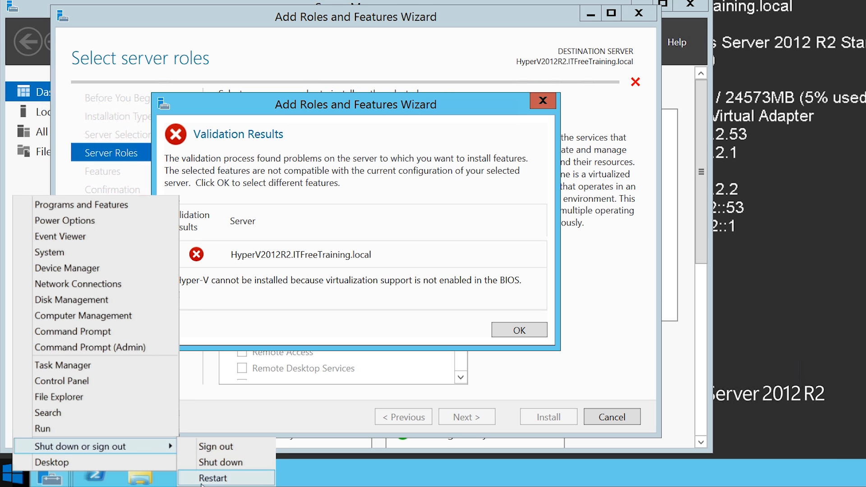
{"action": "left_click", "coordinate": [255, 484]}
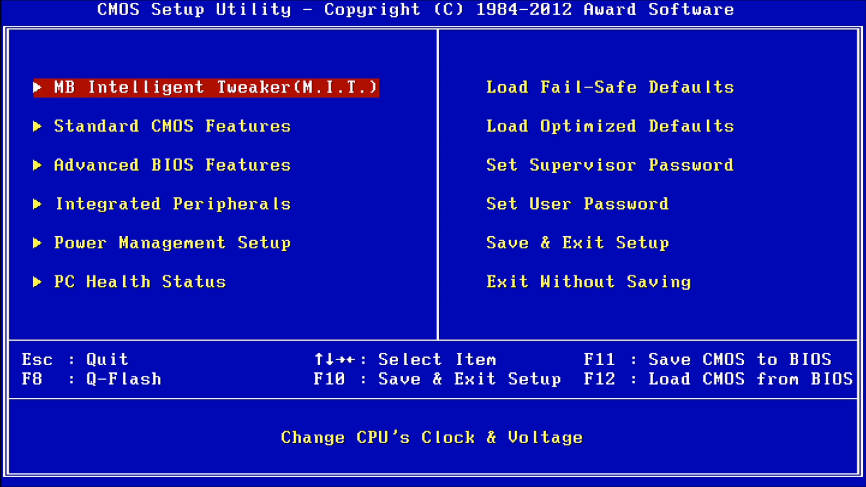
Step: Set Virtualization to Enabled in the Advanced BIOS Features, and save to CMOS and exit
{"action": "key", "text": "Down"}
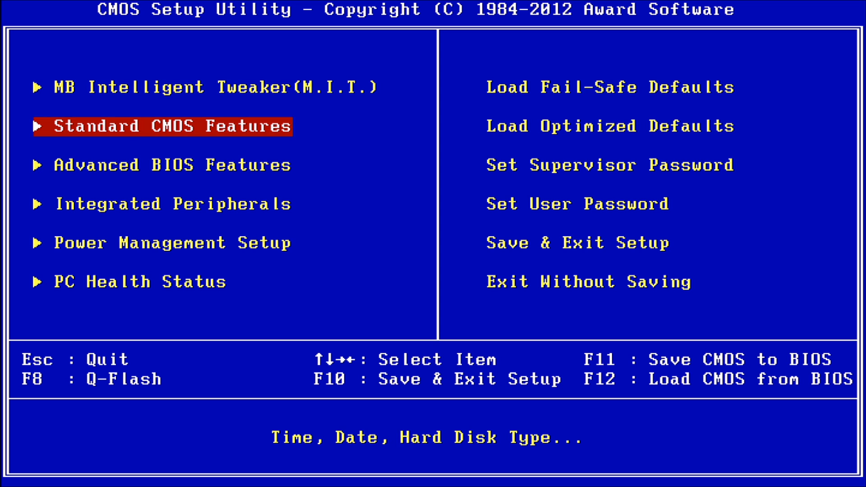
{"action": "key", "text": "Down"}
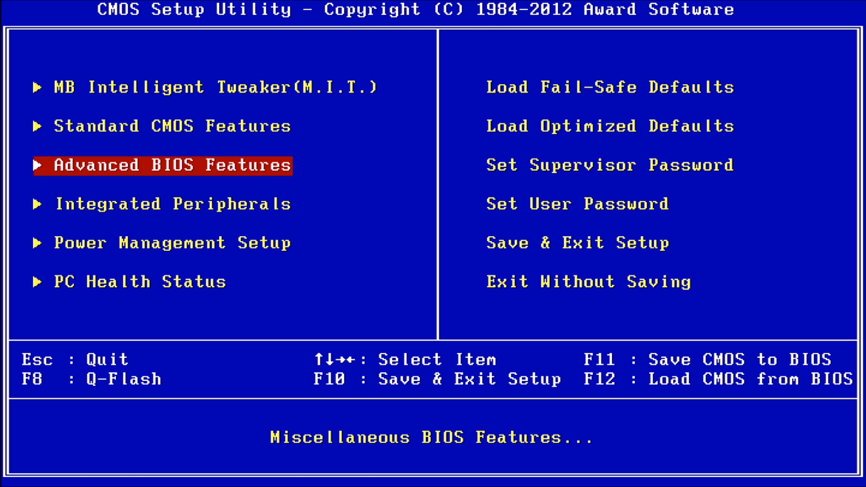
{"action": "key", "text": "Return"}
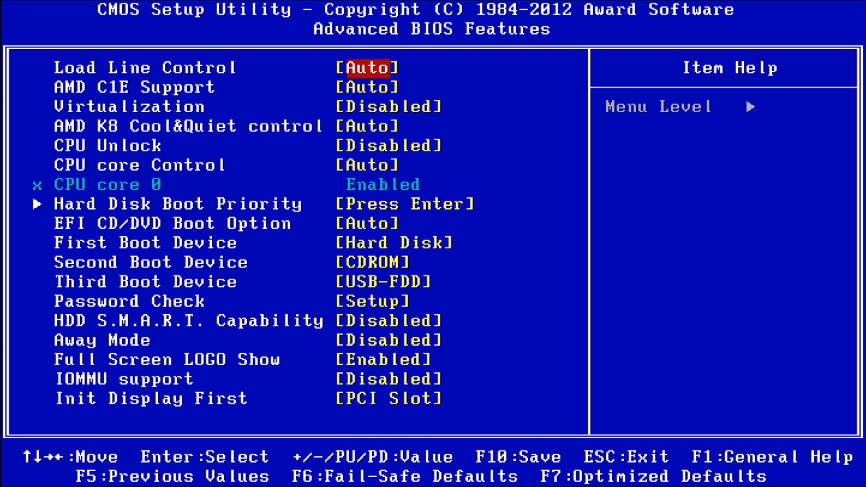
{"action": "key", "text": "Down"}
{"action": "key", "text": "Down"}
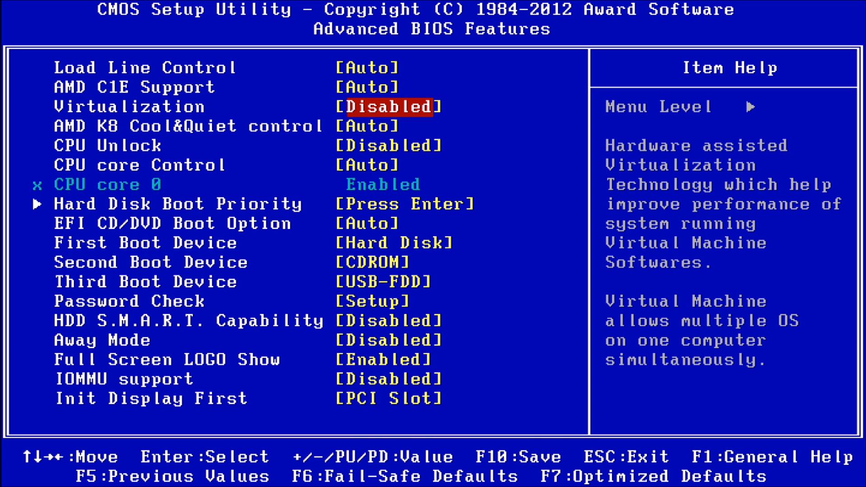
{"action": "key", "text": "Page_Up"}
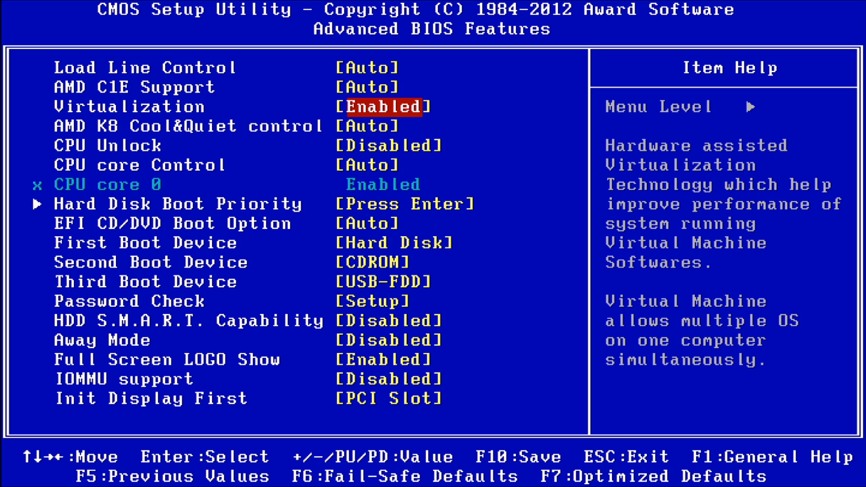
{"action": "key", "text": "F10"}
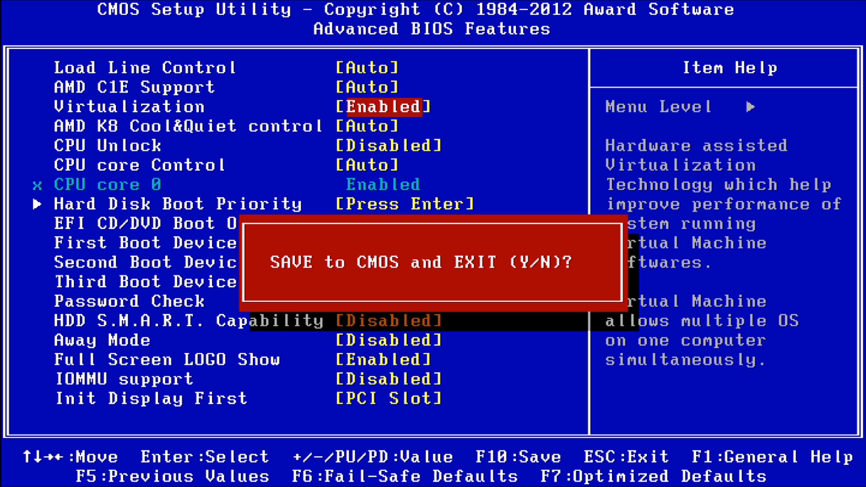
{"action": "type", "text": "y"}
{"action": "key", "text": "Return"}
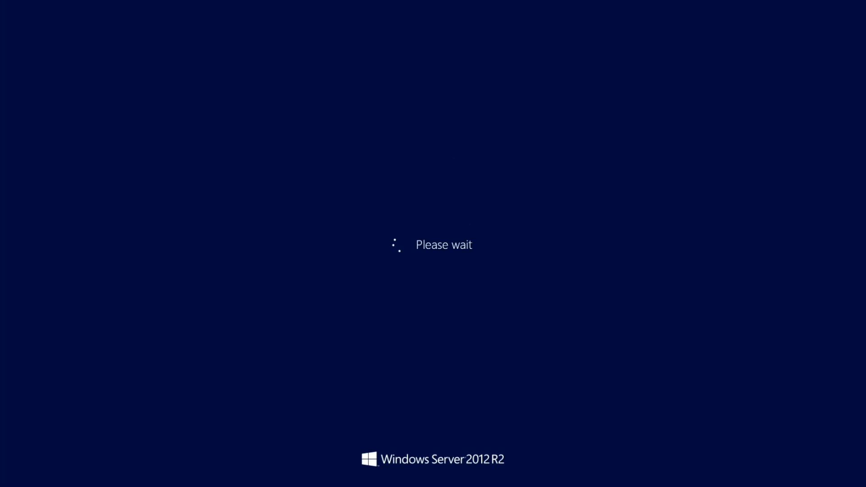
Step: Sign in to the server with the administrator account's password and open Server Manager
{"action": "type", "text": "********"}
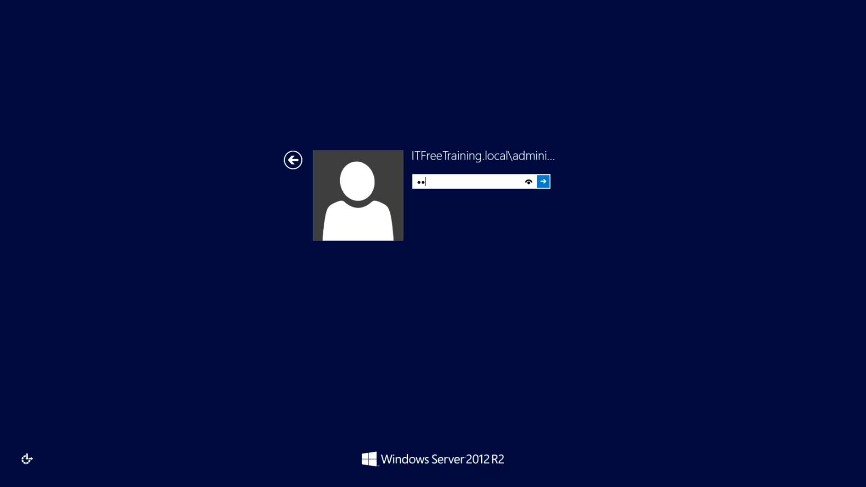
{"action": "key", "text": "Return"}
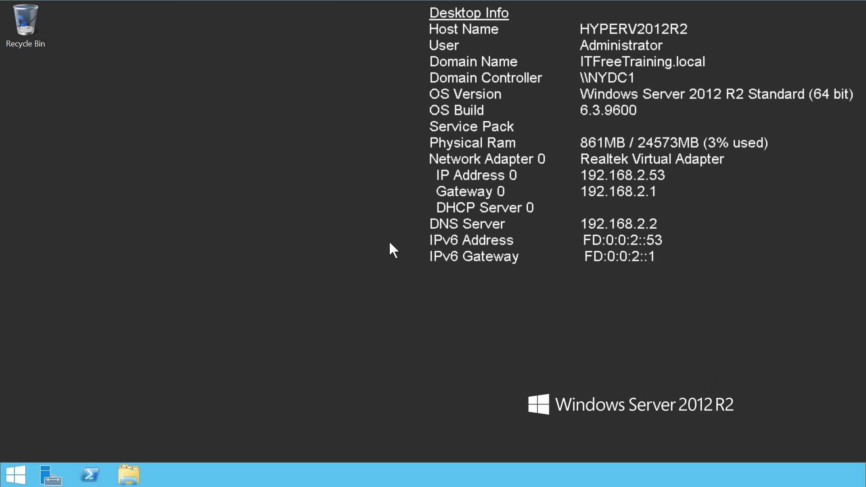
{"action": "left_click", "coordinate": [50, 474]}
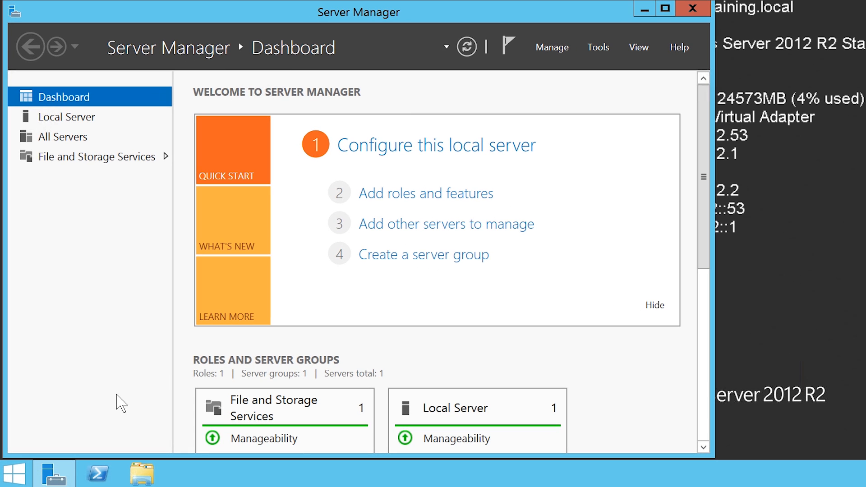
Step: Start adding roles and features to the local server and select the Hyper-V role, including its required management tools
{"action": "left_click", "coordinate": [482, 203]}
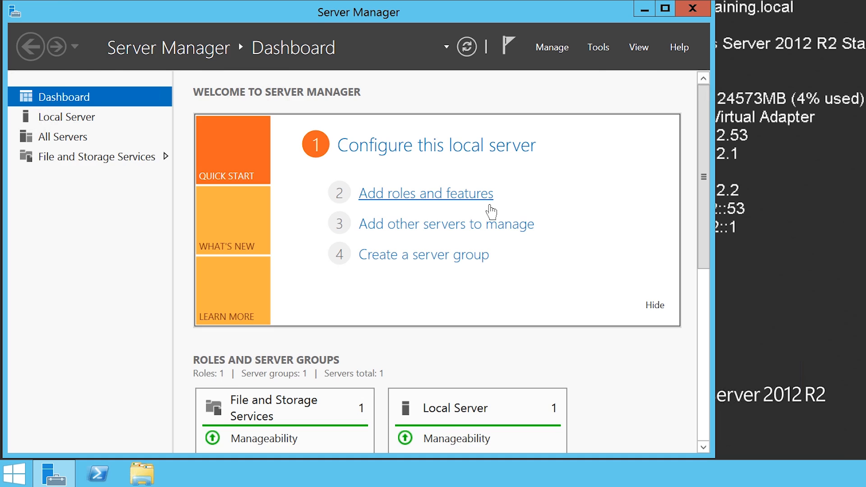
{"action": "left_click", "coordinate": [490, 432]}
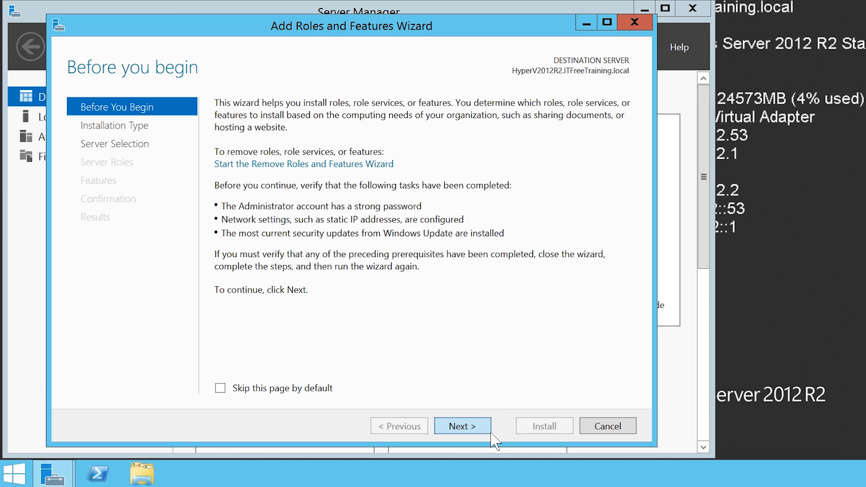
{"action": "left_click", "coordinate": [490, 433]}
{"action": "left_click", "coordinate": [491, 433]}
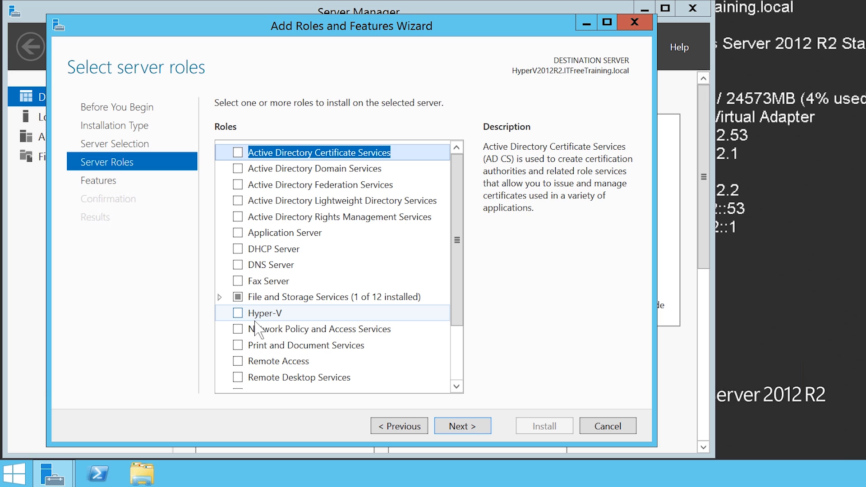
{"action": "left_click", "coordinate": [239, 315]}
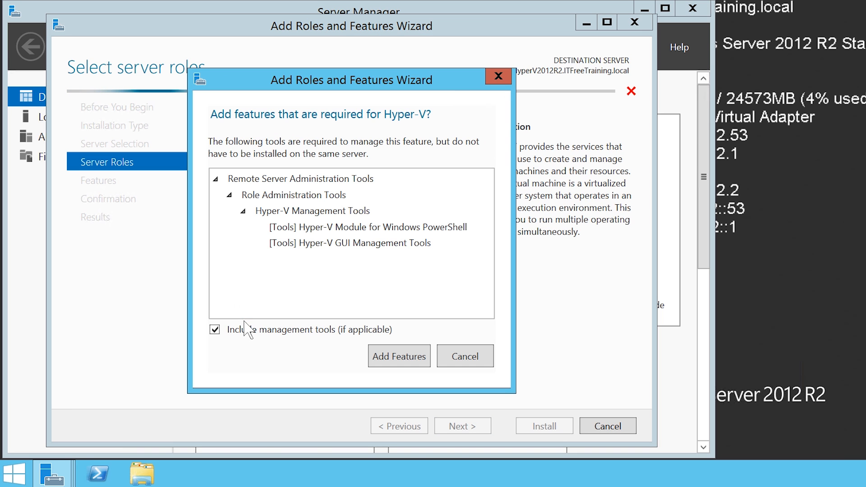
{"action": "left_click", "coordinate": [420, 363]}
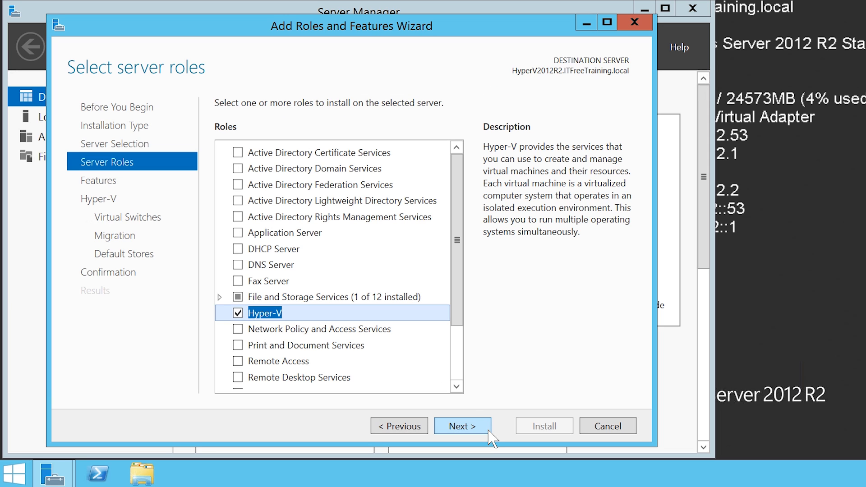
Step: Add no extra features and choose the New York network adapter for the Hyper-V virtual switch
{"action": "left_click", "coordinate": [488, 430]}
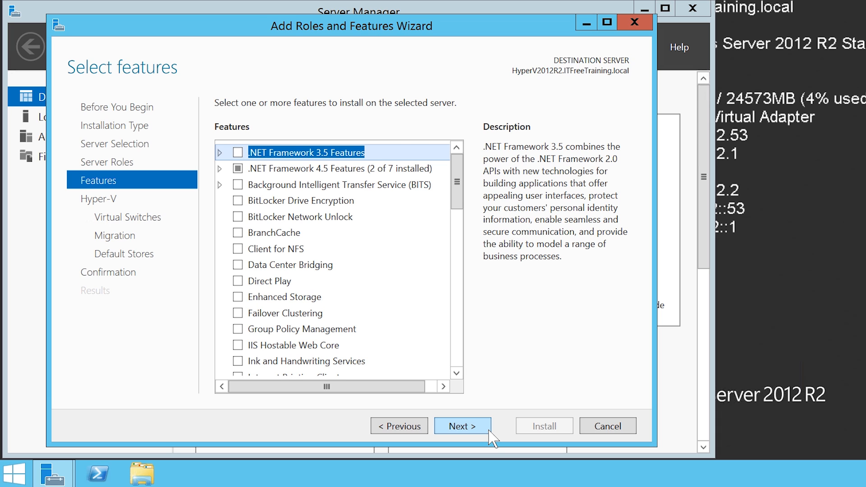
{"action": "left_click", "coordinate": [490, 432]}
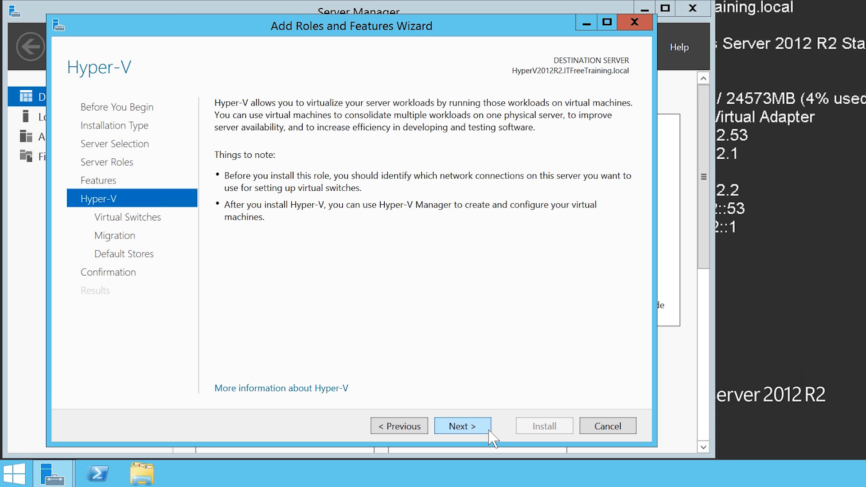
{"action": "left_click", "coordinate": [490, 433]}
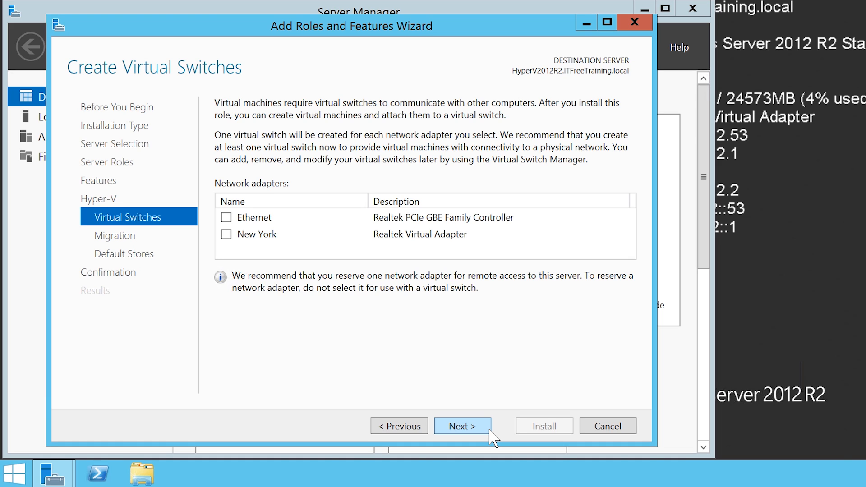
{"action": "left_click", "coordinate": [234, 240]}
{"action": "left_click", "coordinate": [487, 429]}
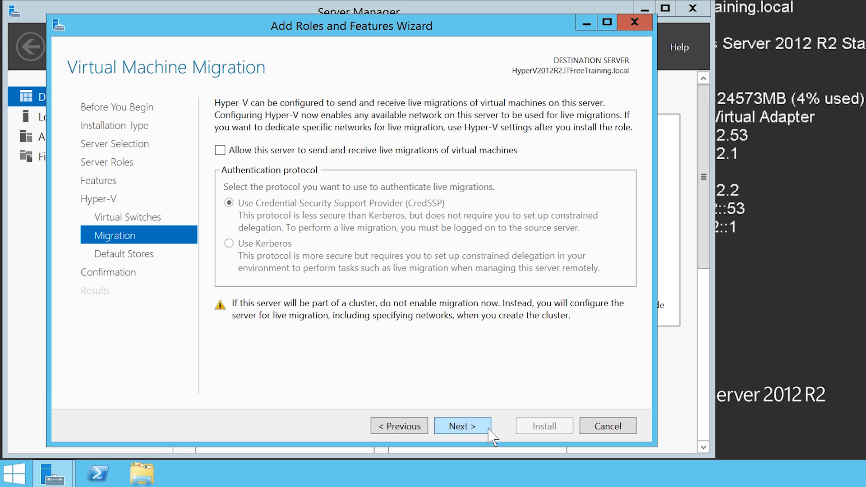
Step: Leave live migration disabled with the default store locations, and install the Hyper-V role
{"action": "left_click", "coordinate": [488, 432]}
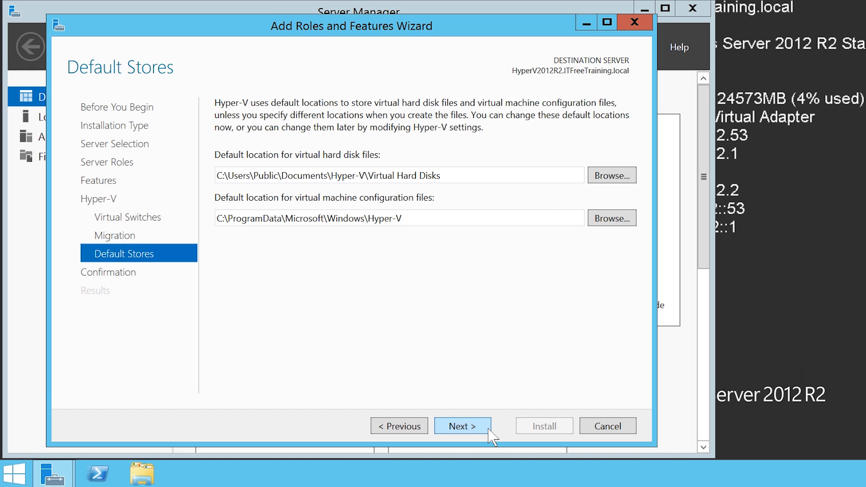
{"action": "left_click", "coordinate": [489, 432]}
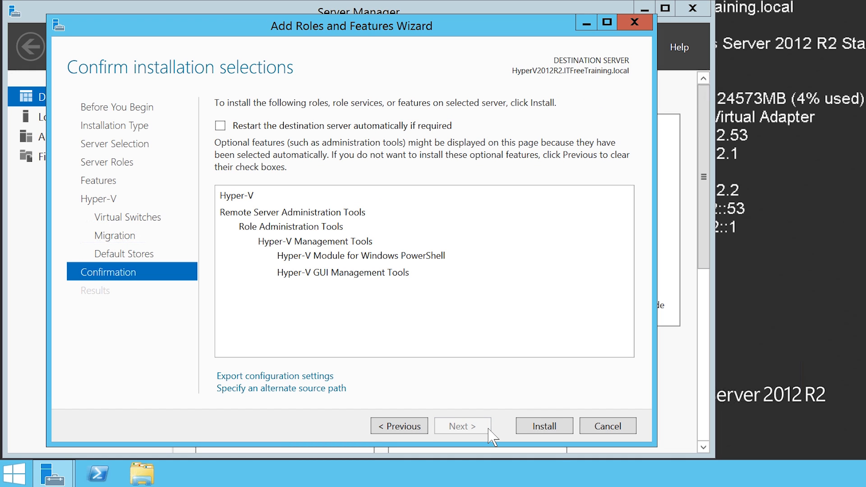
{"action": "left_click", "coordinate": [570, 430]}
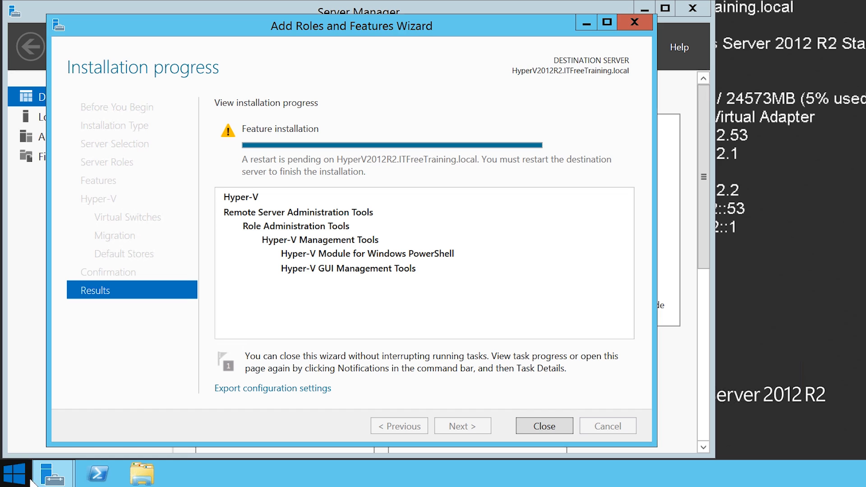
Step: Restart the server to finish the Hyper-V installation
{"action": "right_click", "coordinate": [14, 473]}
{"action": "mouse_move", "coordinate": [174, 448]}
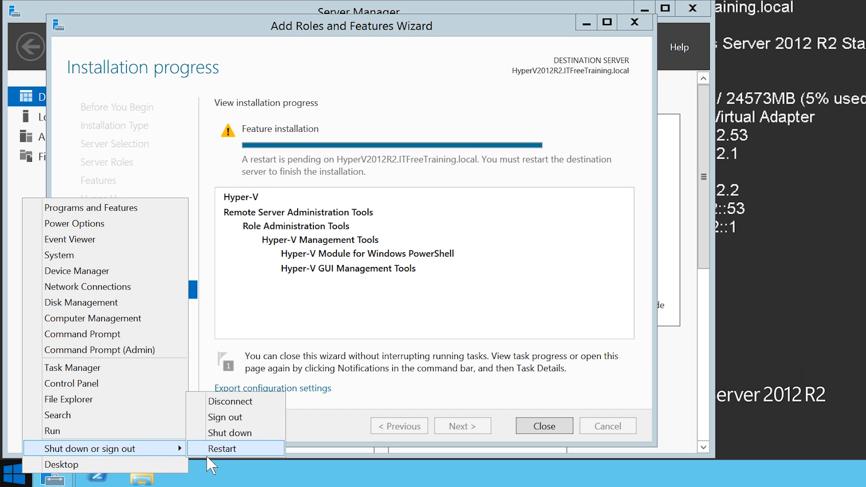
{"action": "left_click", "coordinate": [267, 455]}
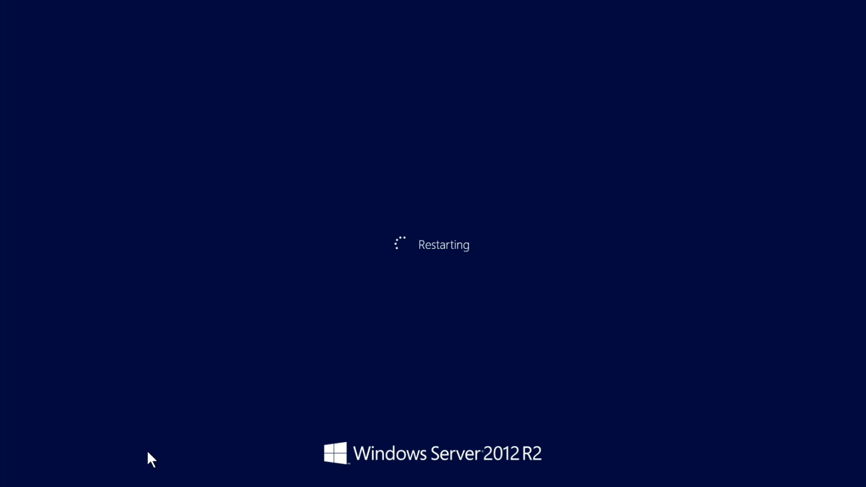